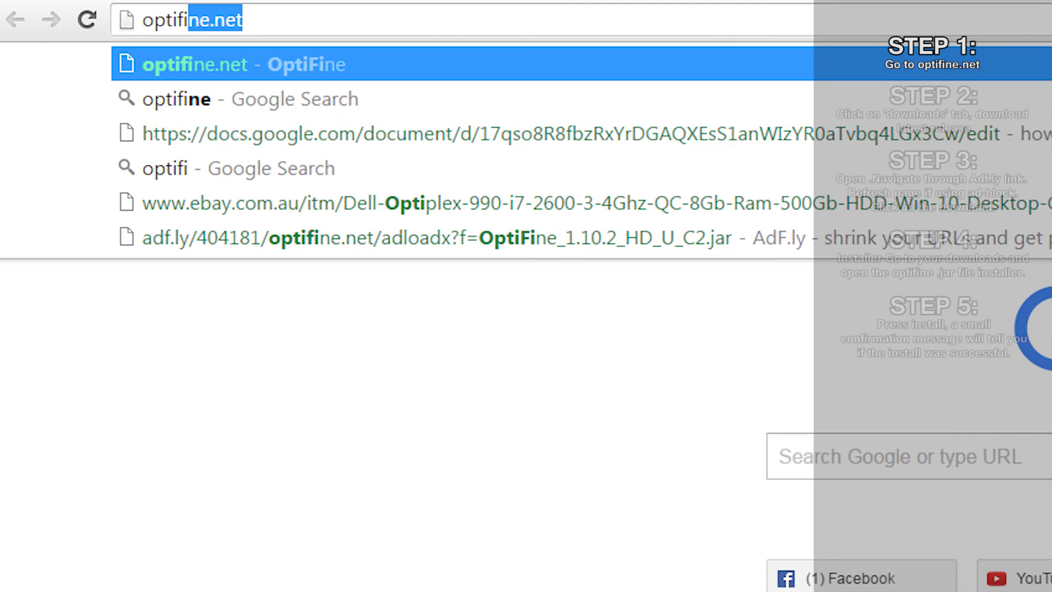
text(ine.ne)
Load the optifine.net site from the address bar
key(Return)
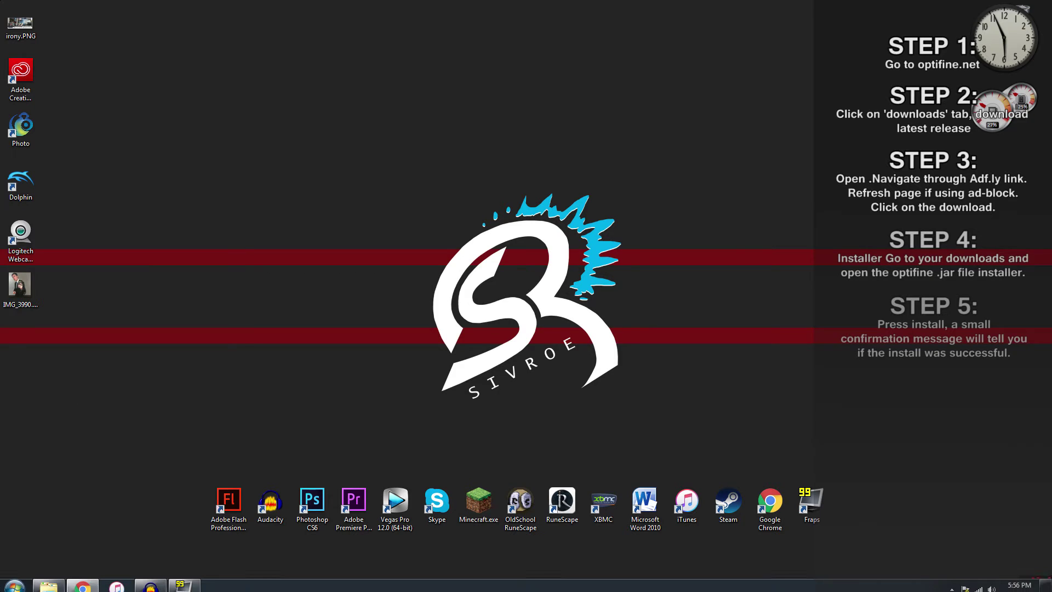
Run the downloaded OptiFine 1.10.2 .jar from the Downloads folder via Computer
click(12, 582)
click(182, 334)
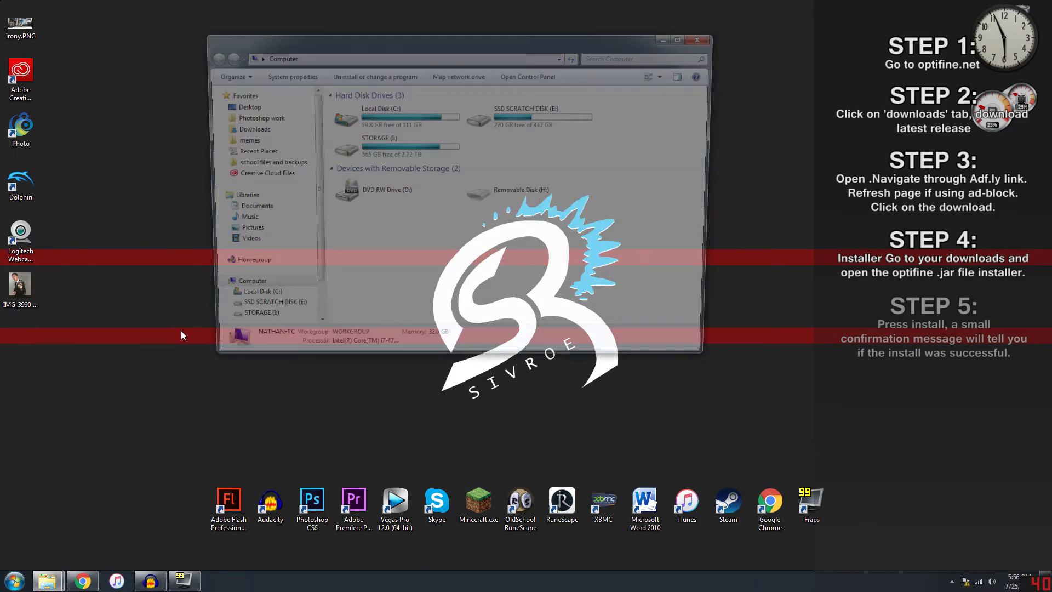
click(244, 128)
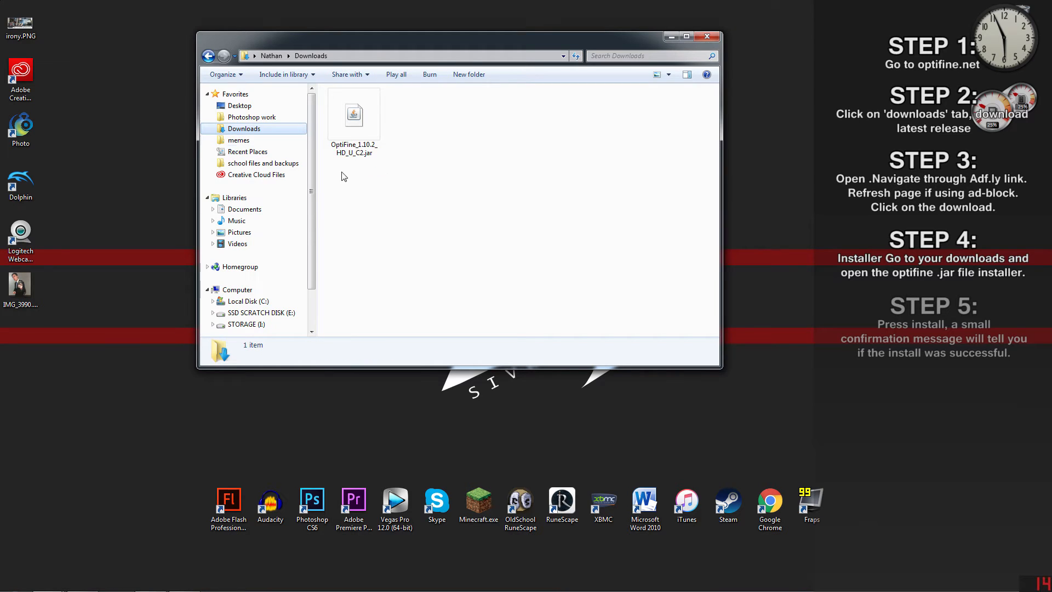
double_click(367, 128)
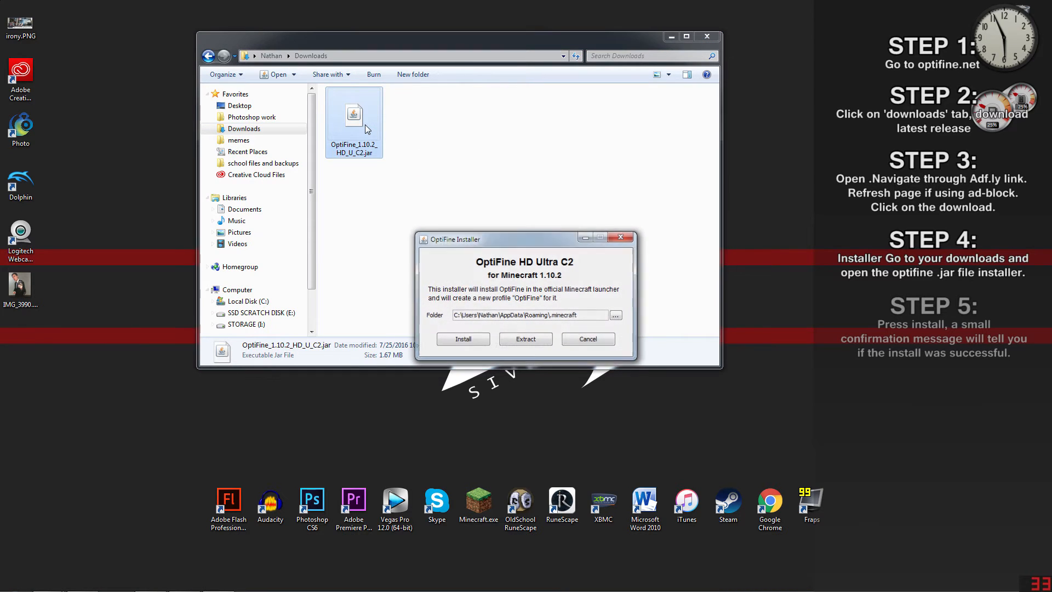
Install OptiFine HD Ultra C2 into the Minecraft folder and acknowledge the success message
click(462, 342)
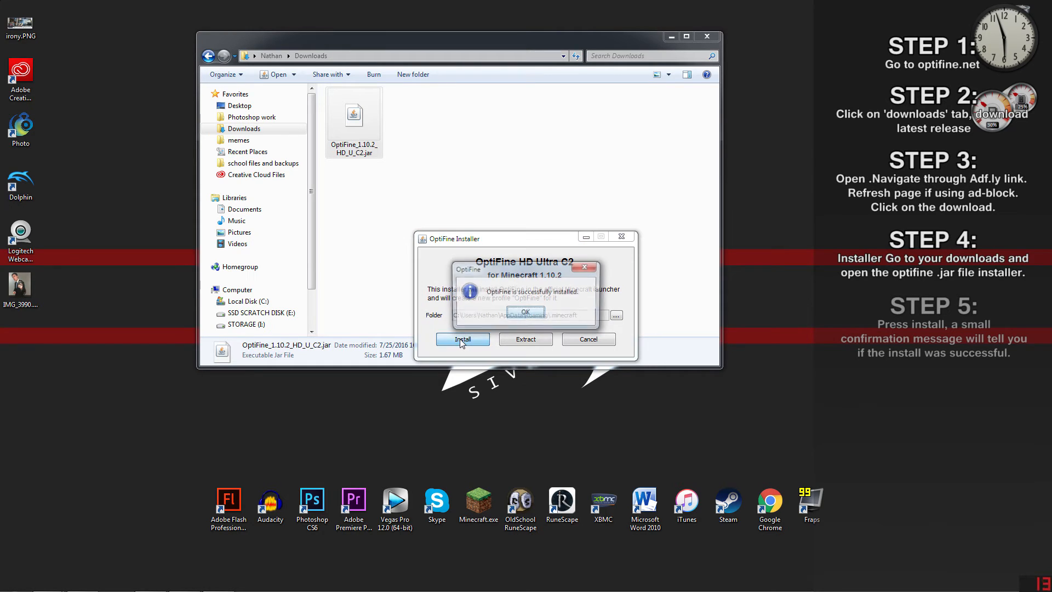
click(528, 316)
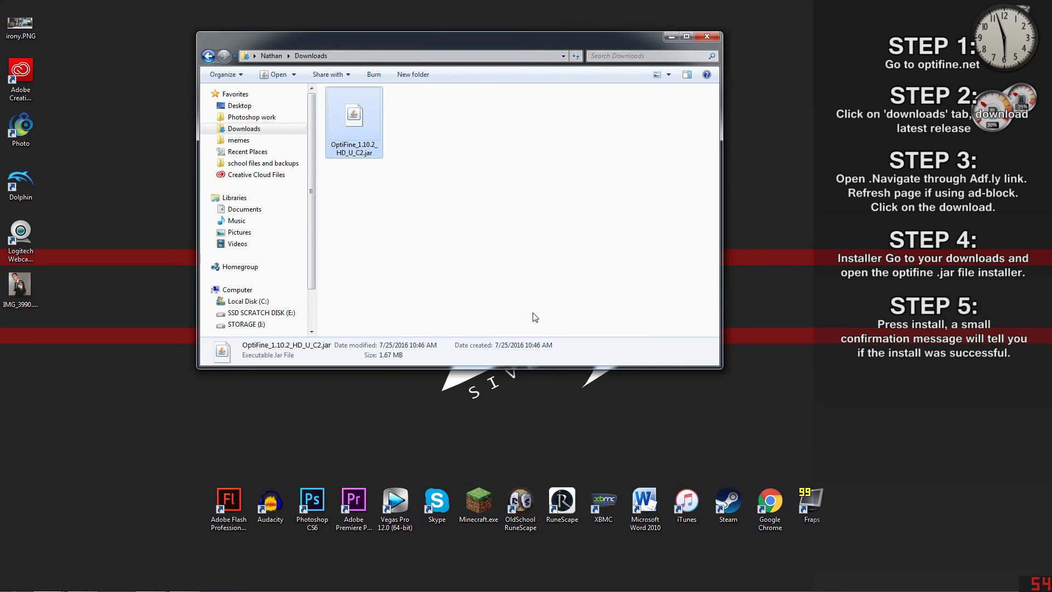
Run Minecraft.exe past the security warning and select the OptiFine profile in the launcher
click(715, 39)
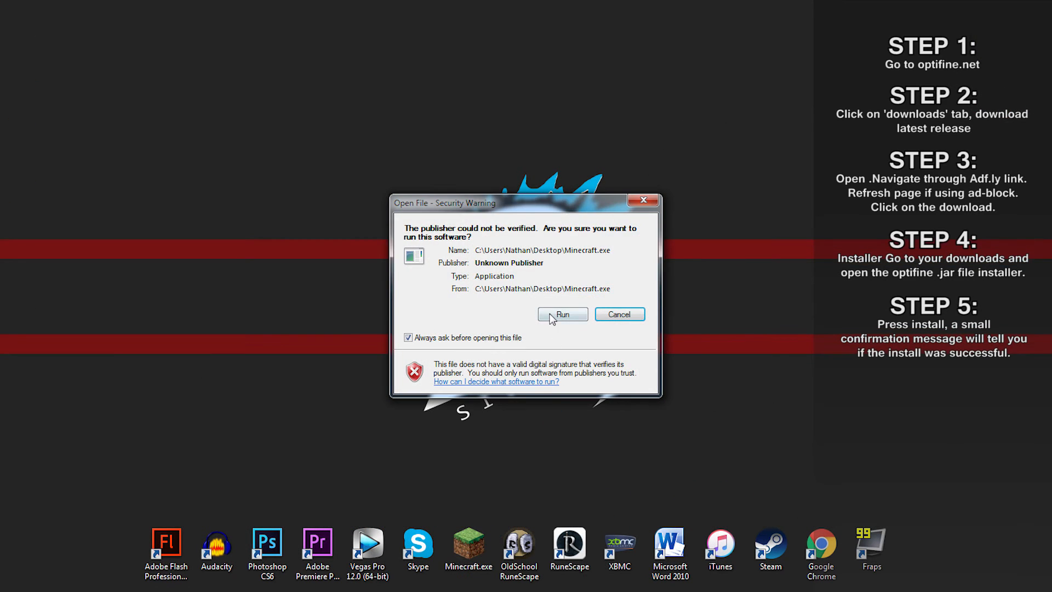
click(553, 317)
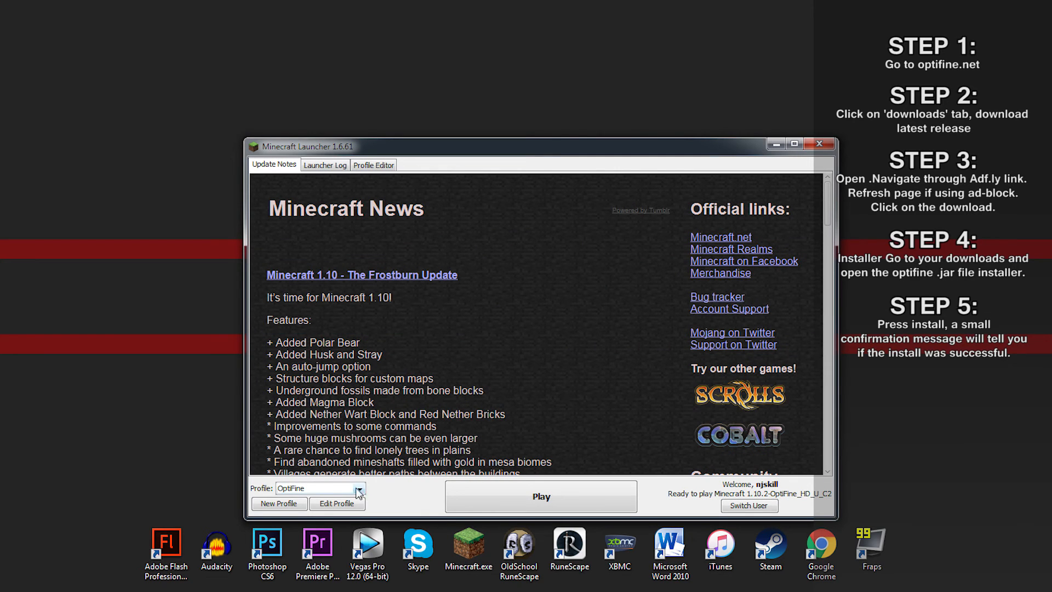
click(360, 490)
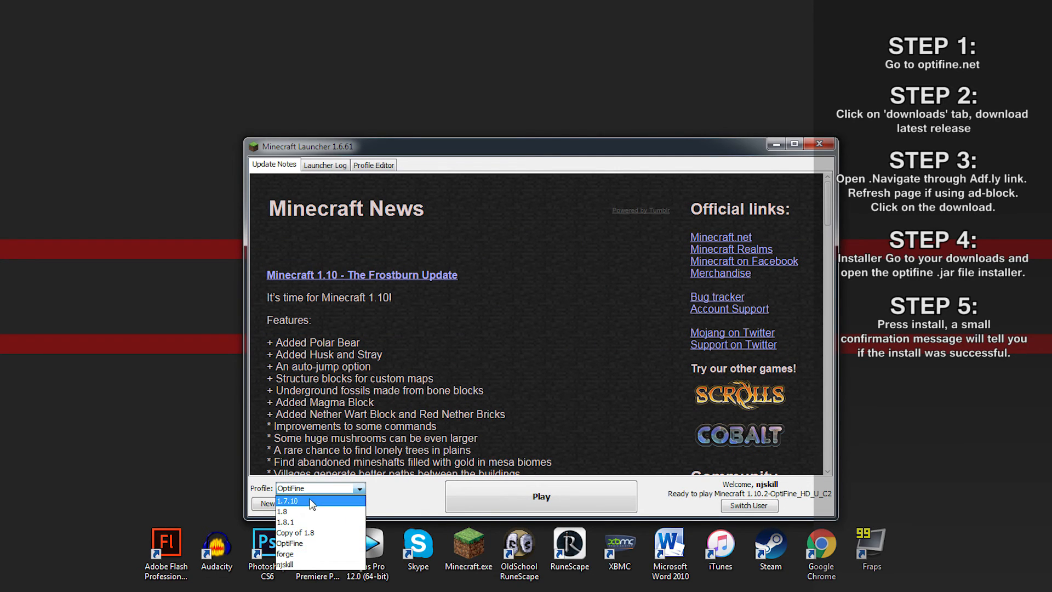
click(303, 544)
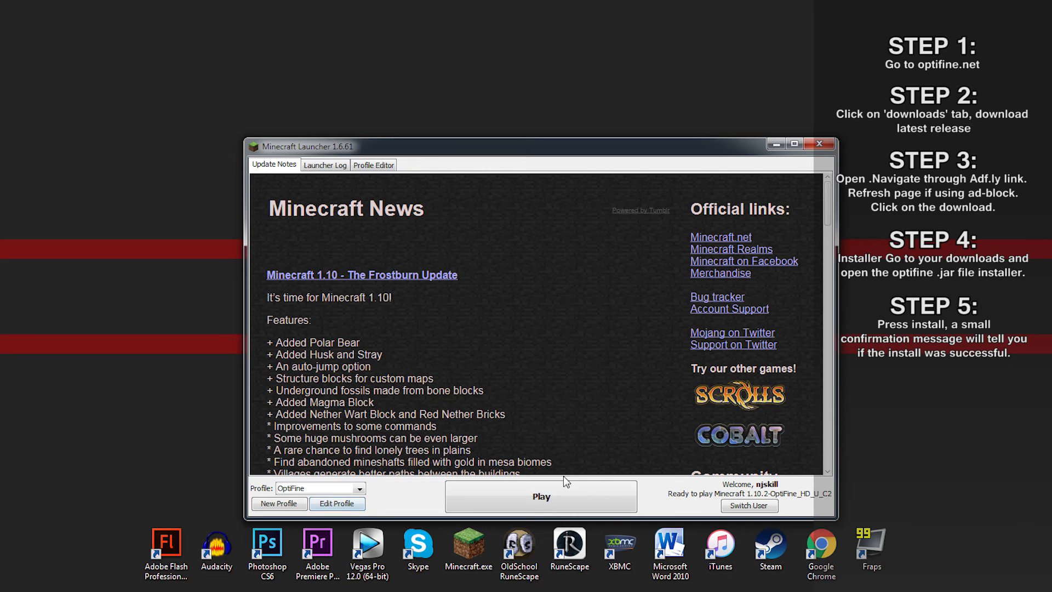
Play with the OptiFine profile and reach Quality Settings, hovering Connected Textures for its tooltip
click(541, 497)
click(492, 301)
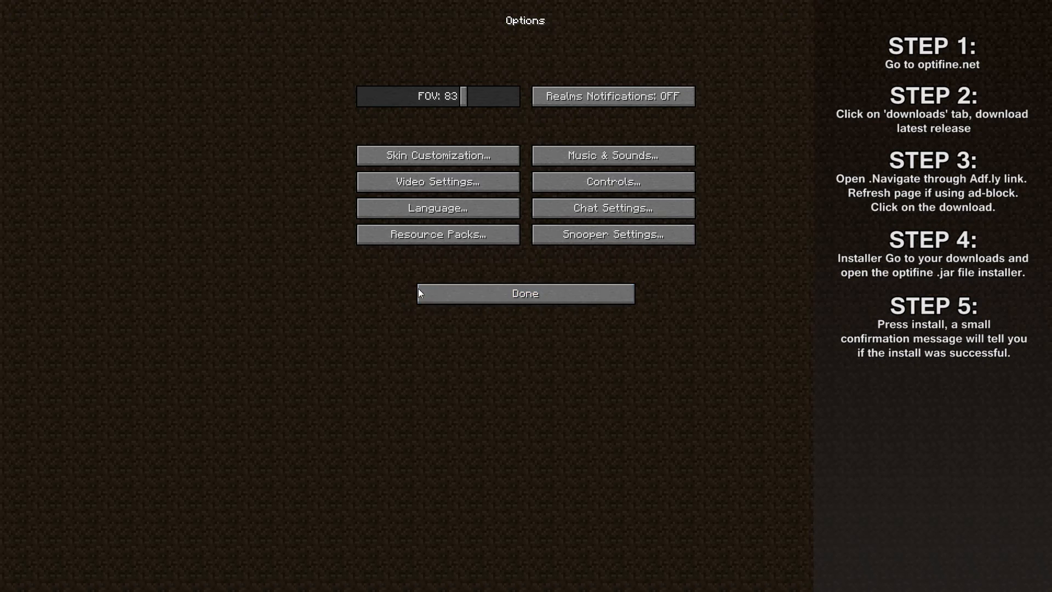
click(432, 181)
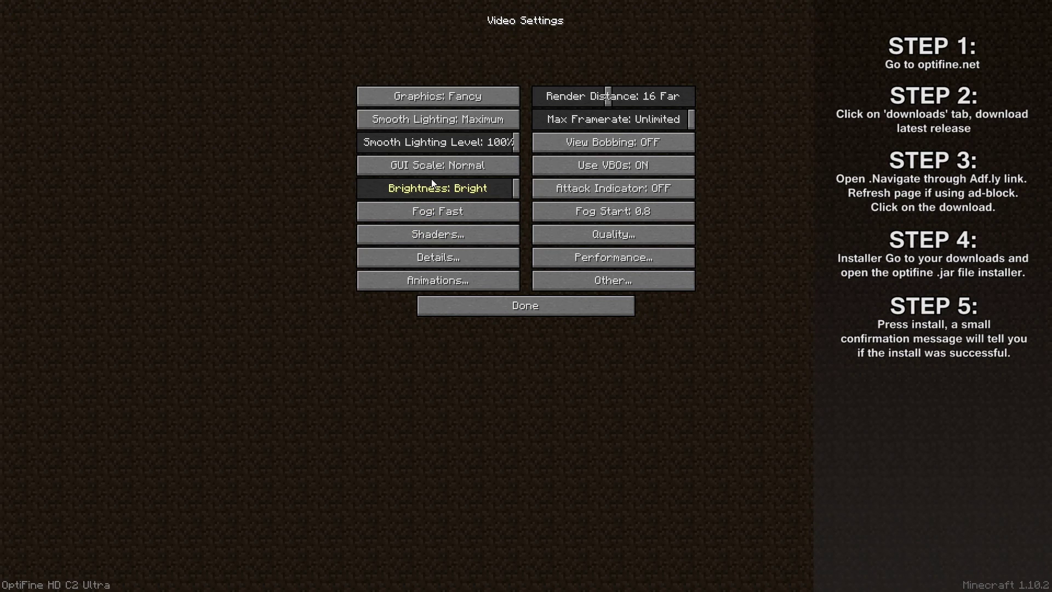
click(453, 97)
click(611, 235)
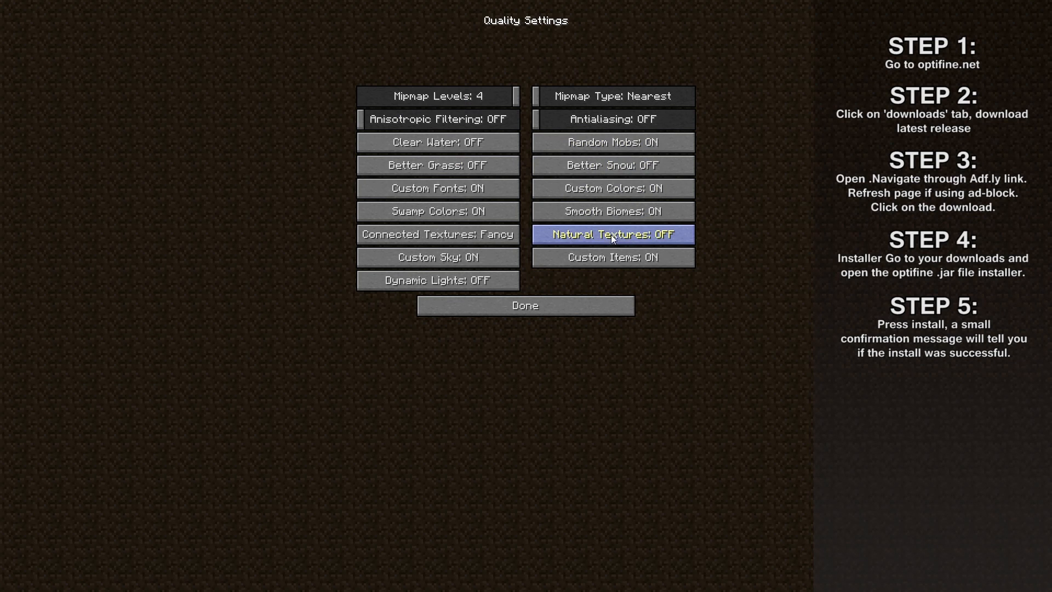